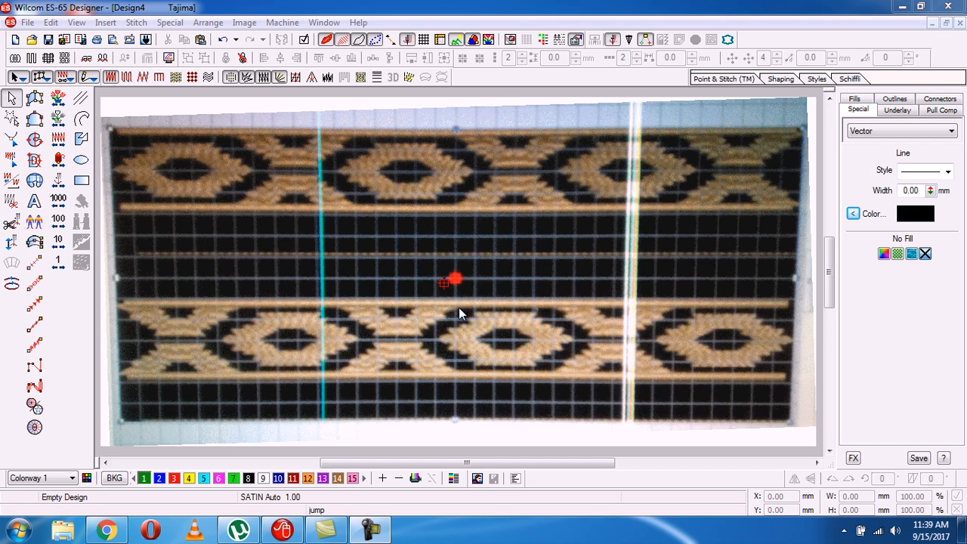
# Start a curved vector line for the middle motif of the lower band and set its line color to red.
pyautogui.moveTo(429, 290); pyautogui.dragTo(585, 383)
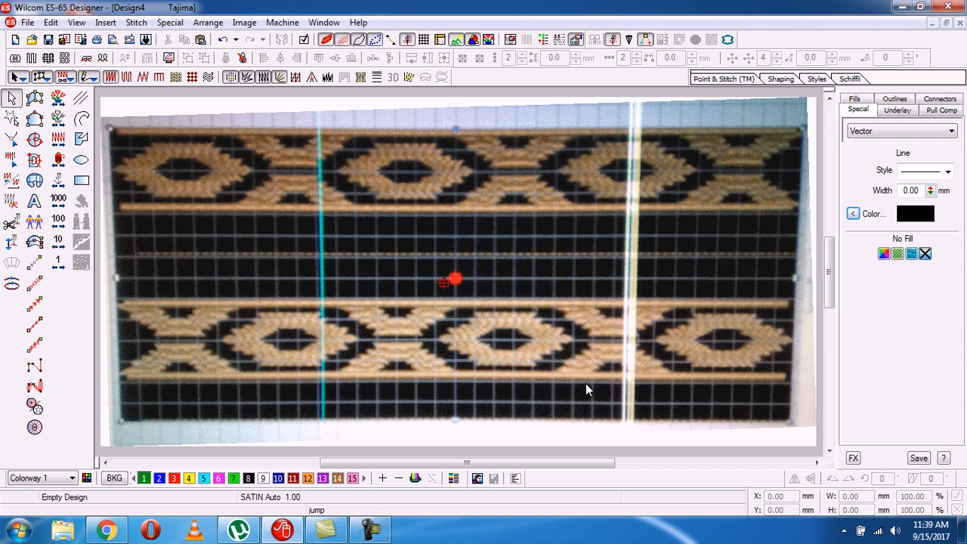
pyautogui.press('b')
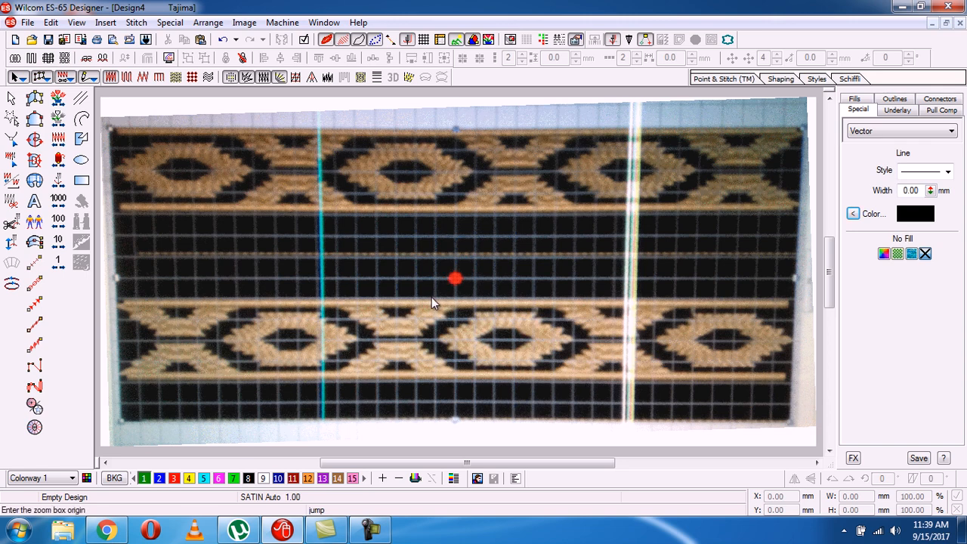
pyautogui.moveTo(432, 297); pyautogui.dragTo(585, 391)
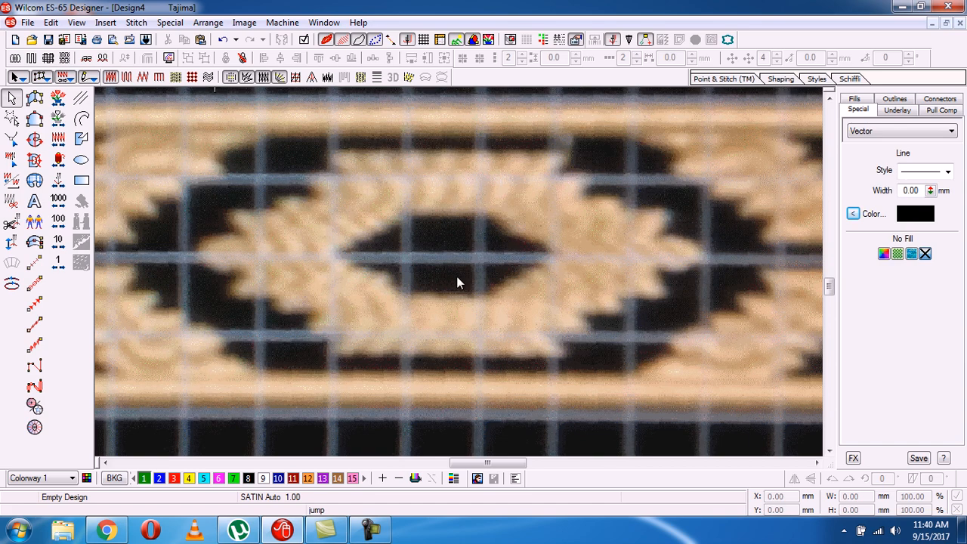
pyautogui.click(81, 120)
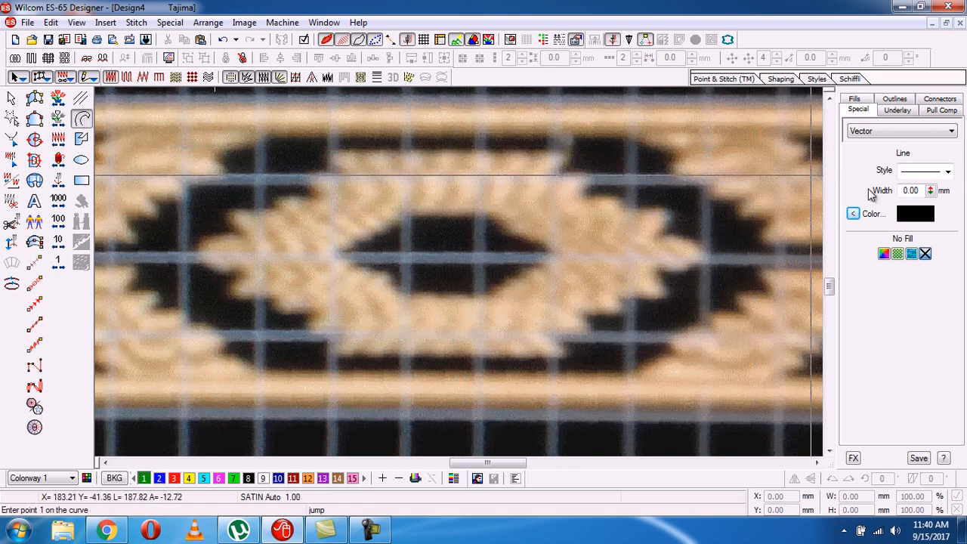
pyautogui.click(852, 214)
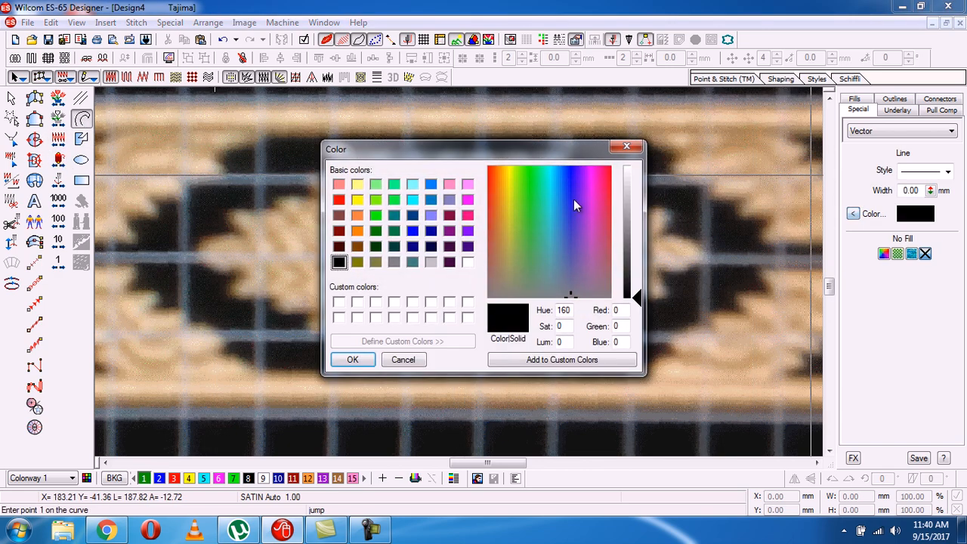
pyautogui.click(338, 199)
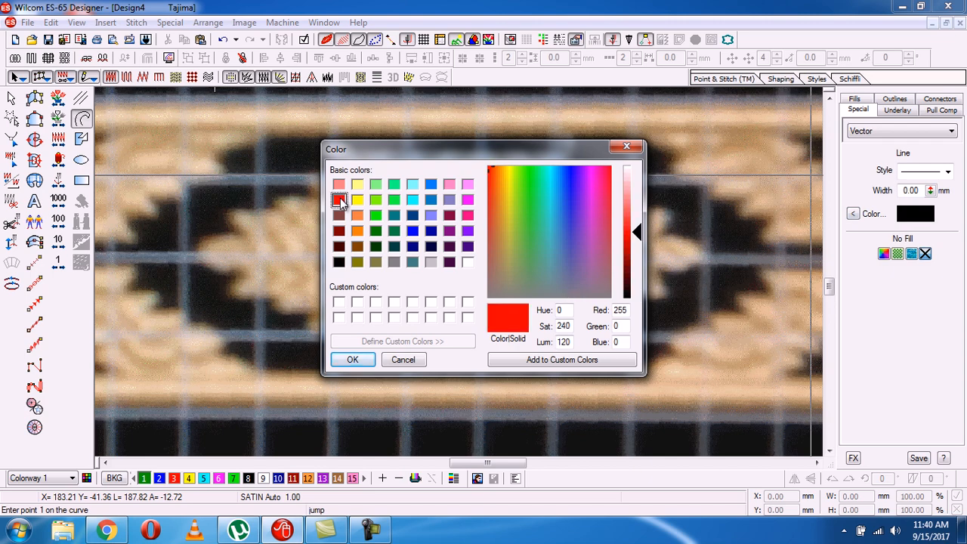
pyautogui.click(352, 360)
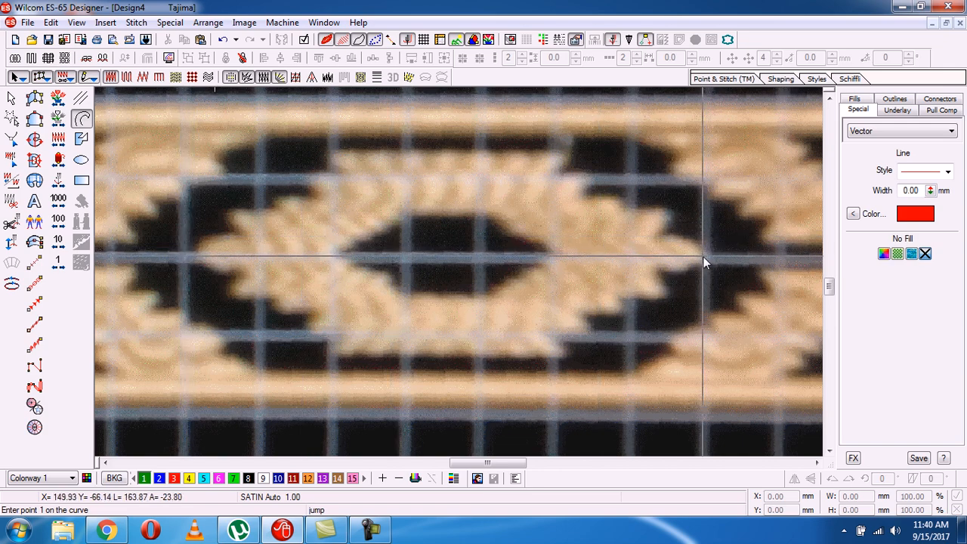
# Draw a horizontal centre line about 172 mm long across the middle of the diamond motif.
pyautogui.click(177, 258)
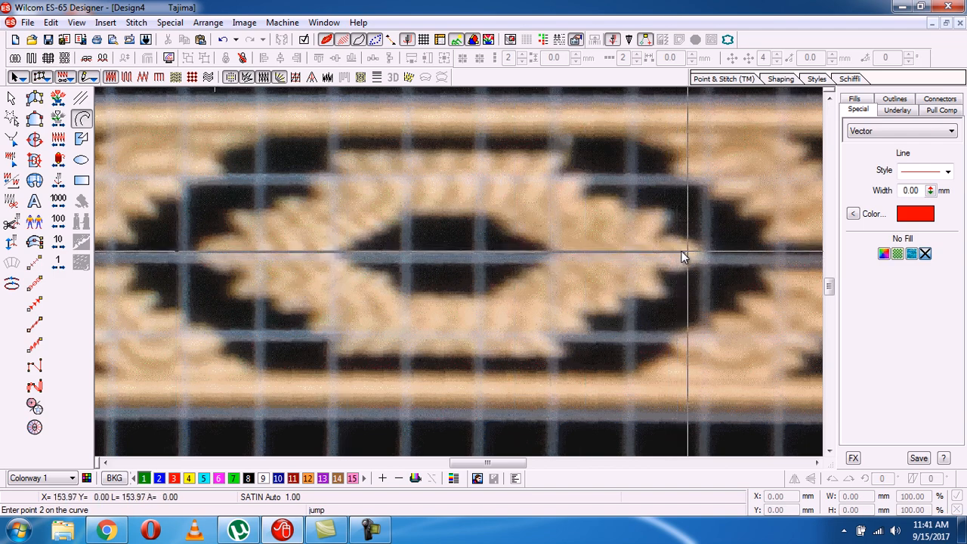
pyautogui.click(736, 257)
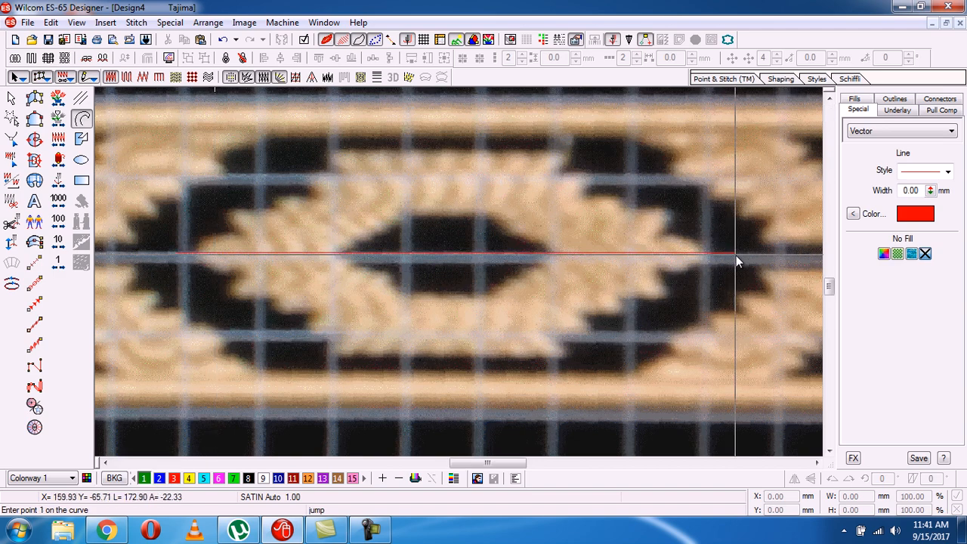
pyautogui.press('Return')
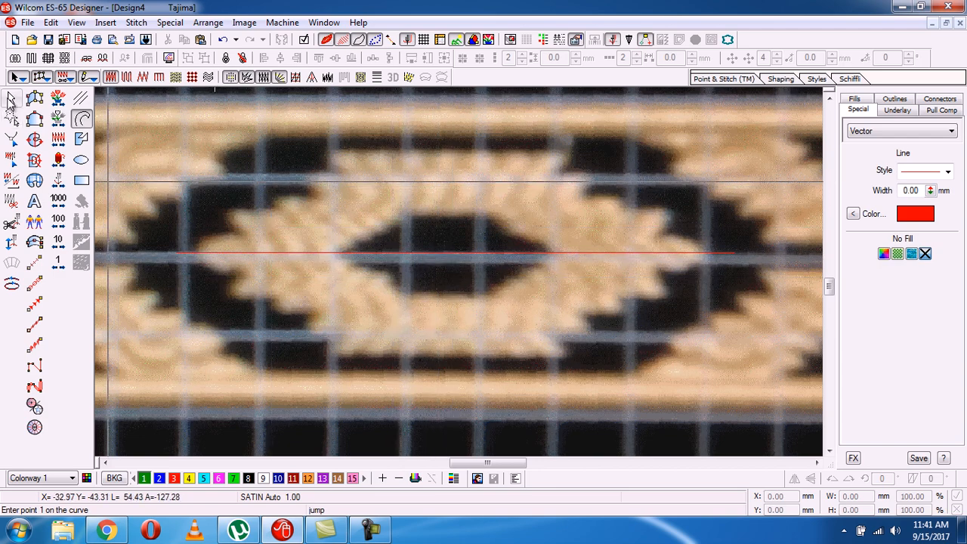
# Duplicate the horizontal centre line rotated by 90 degrees to form a vertical centre line through the motif.
pyautogui.click(11, 98)
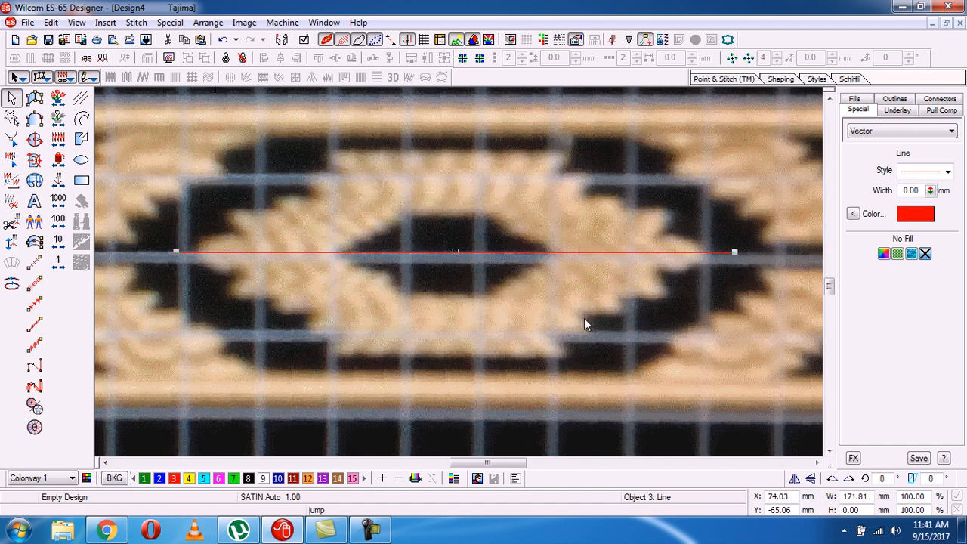
pyautogui.click(881, 479)
pyautogui.write('90')
pyautogui.press('Return')
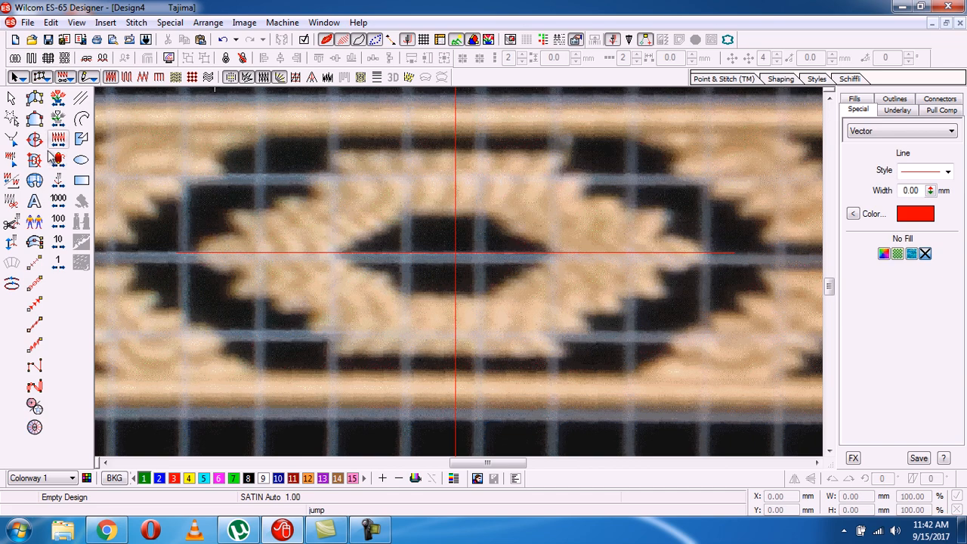
# Trace the motif's lower-left outer edge with a curve about 78 mm wide and 31 mm high, between the two centre lines.
pyautogui.click(81, 119)
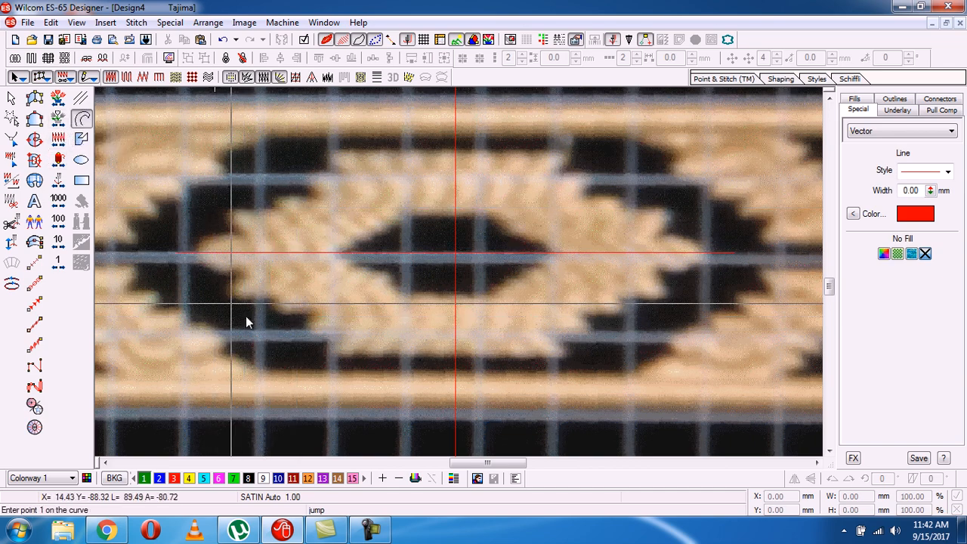
pyautogui.click(201, 257)
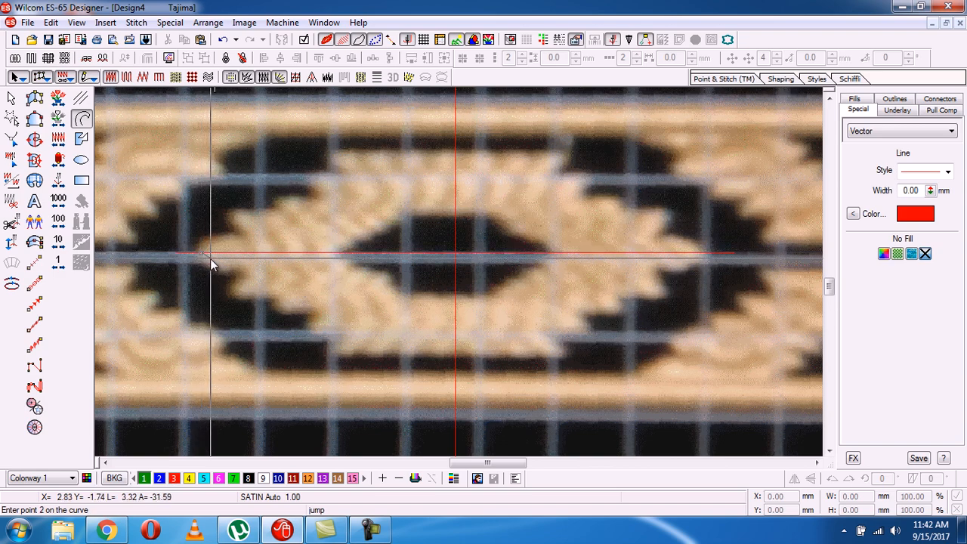
pyautogui.click(252, 299)
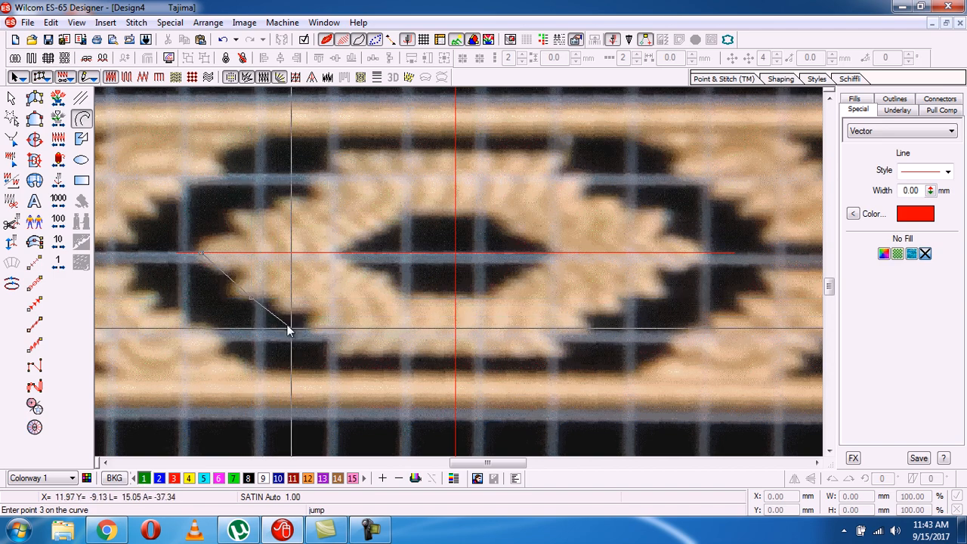
pyautogui.click(309, 335)
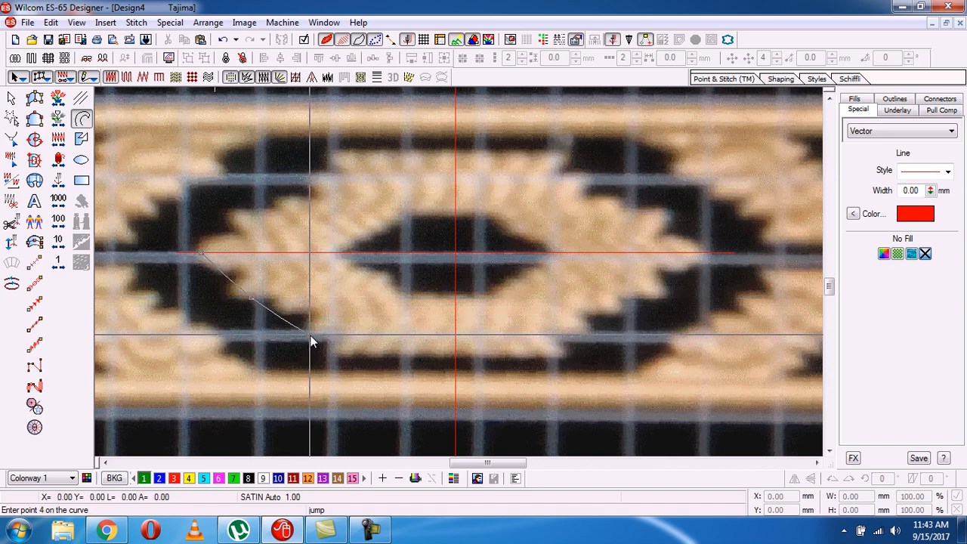
pyautogui.click(380, 353)
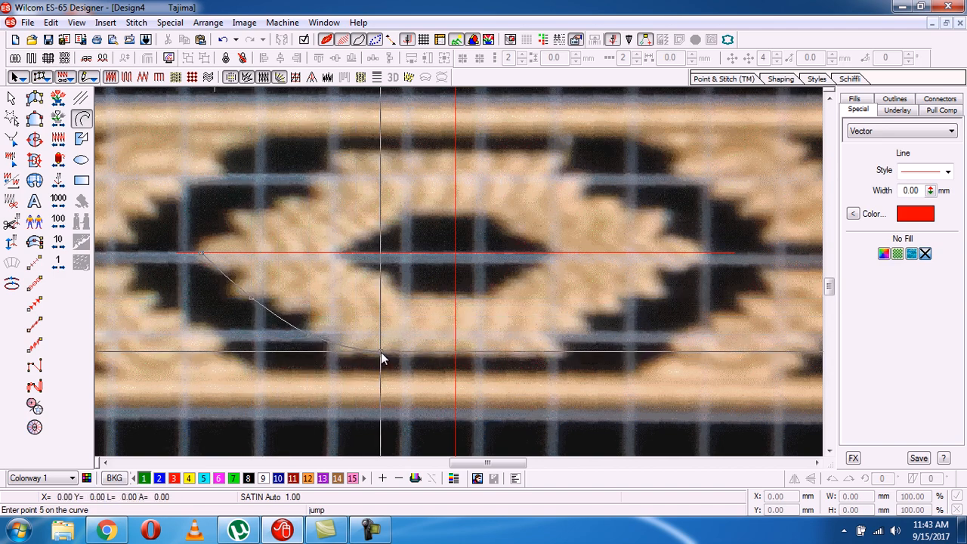
pyautogui.click(457, 357)
pyautogui.press('Return')
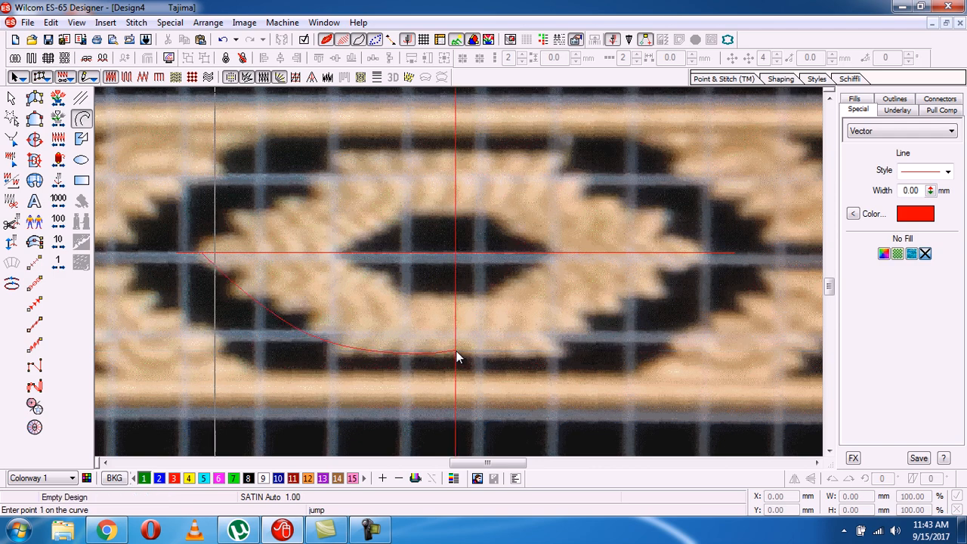
# Trace the lower-left edge of the motif's dark inner opening with a curve from the horizontal to the vertical centre line.
pyautogui.click(339, 253)
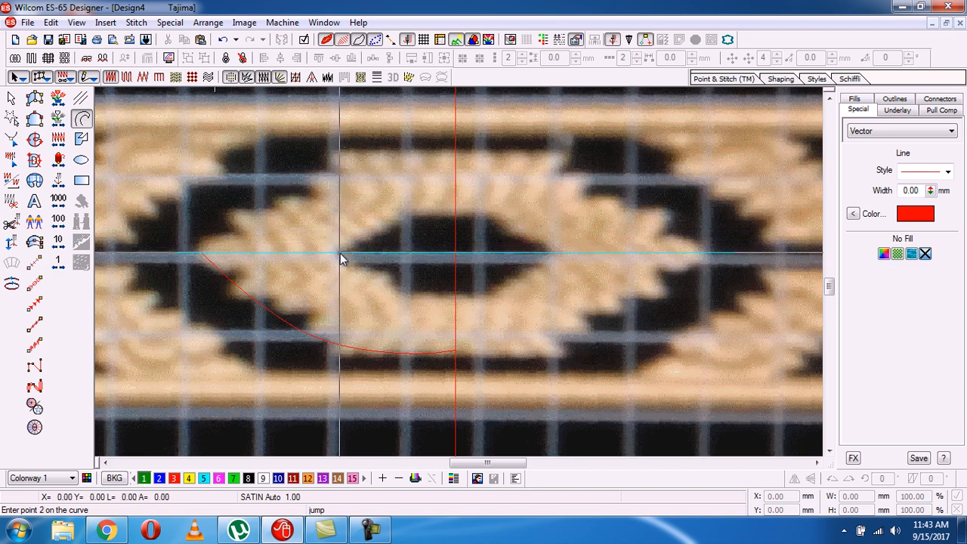
pyautogui.click(365, 273)
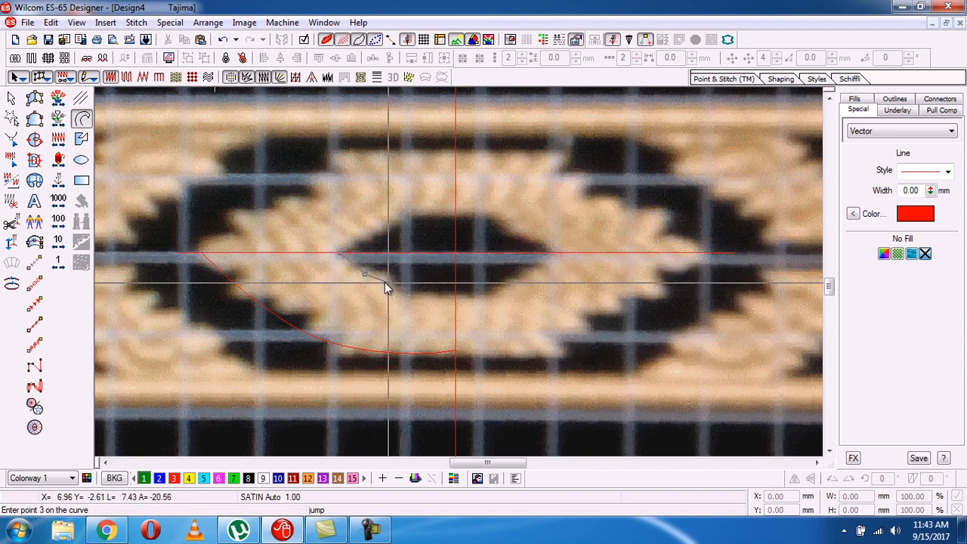
pyautogui.click(396, 288)
pyautogui.click(435, 302)
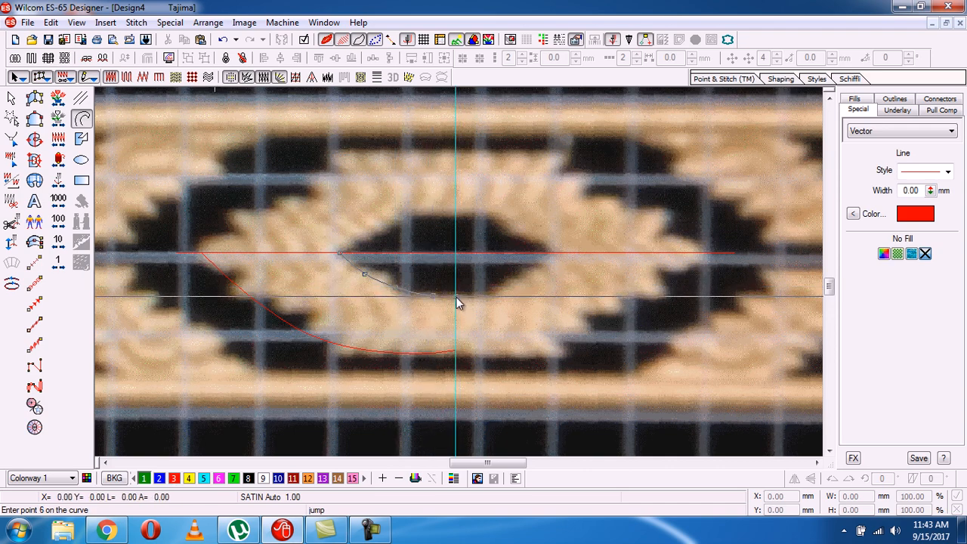
pyautogui.click(456, 296)
pyautogui.press('Return')
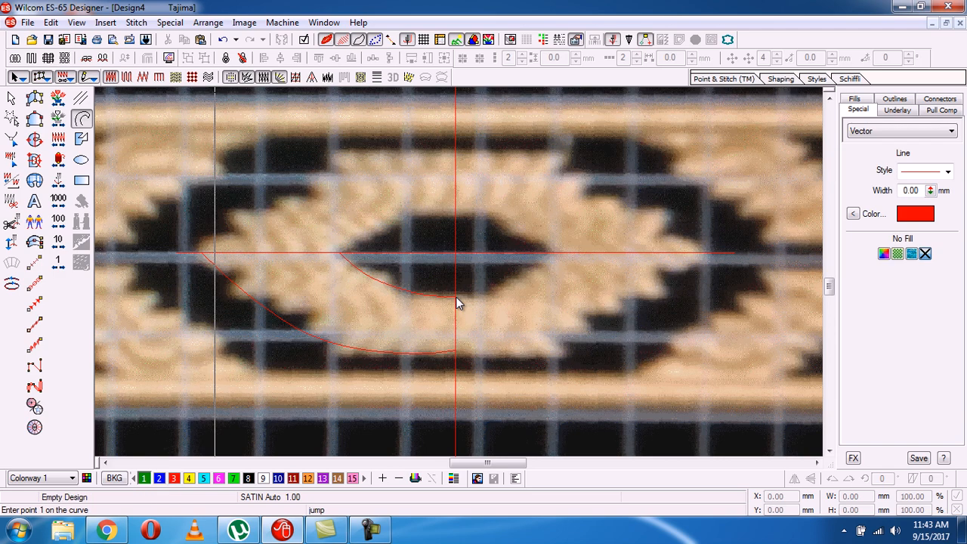
# Hide the background image and group the outer and inner quarter curves.
pyautogui.press('d')
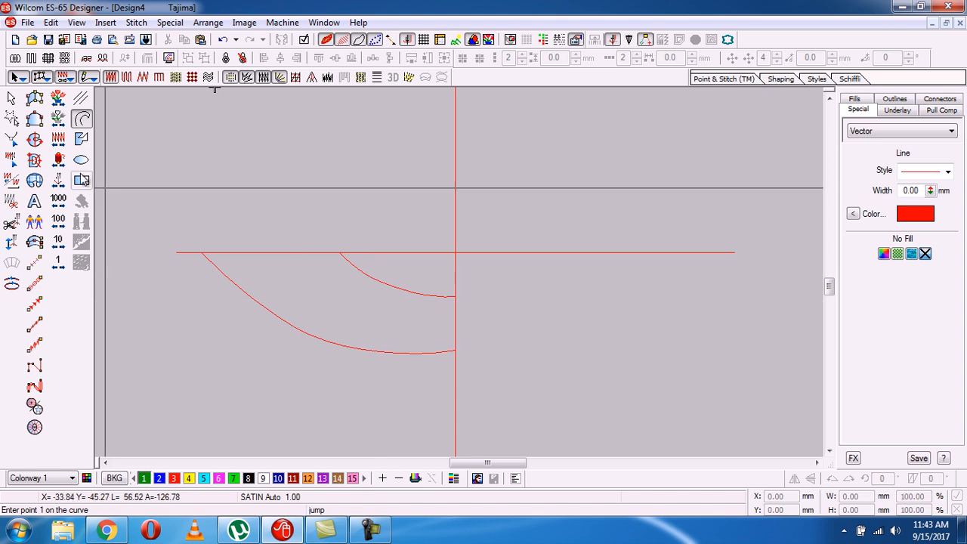
pyautogui.click(11, 98)
pyautogui.click(205, 202)
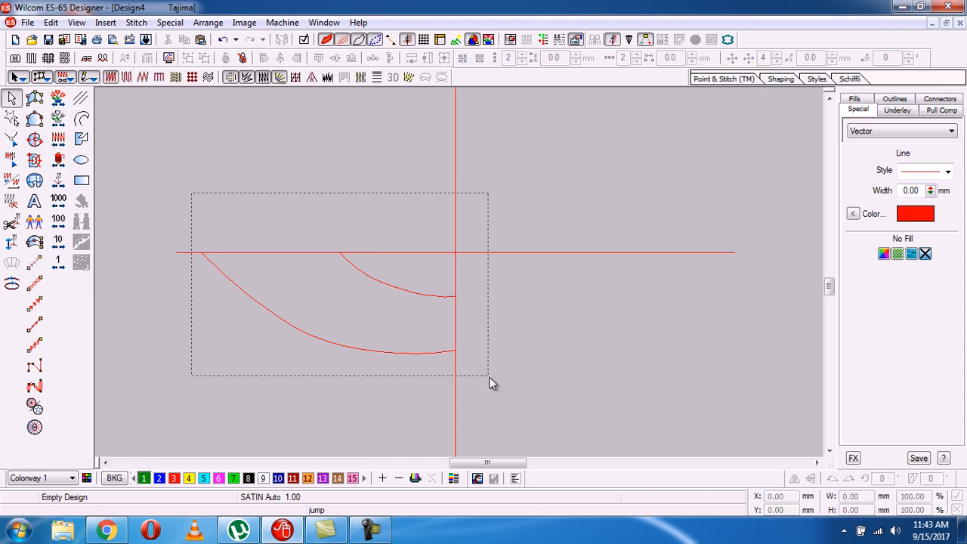
pyautogui.moveTo(490, 377); pyautogui.dragTo(489, 377)
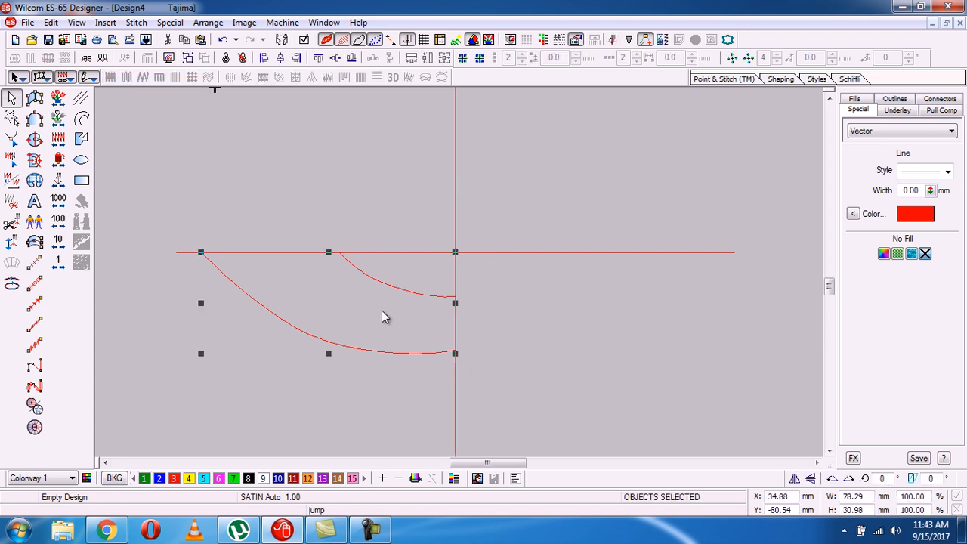
pyautogui.click(189, 60)
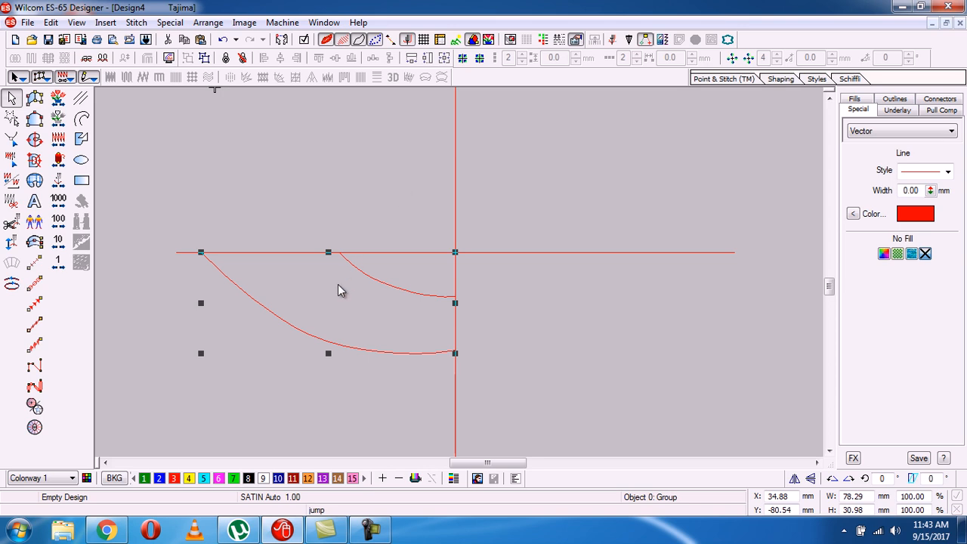
# Mirror-copy the grouped curves 2 by 2, horizontally and vertically, about the intersection of the centre lines.
pyautogui.click(479, 60)
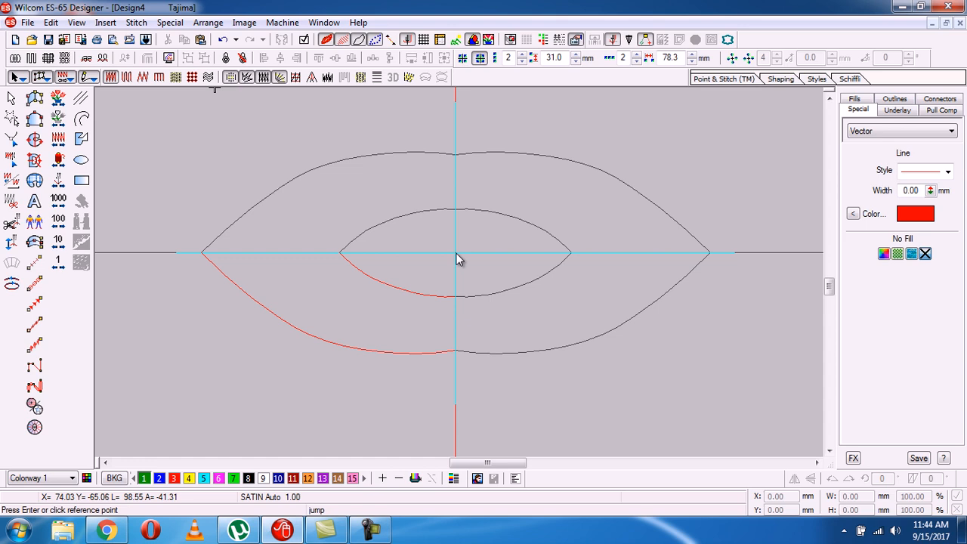
pyautogui.click(456, 253)
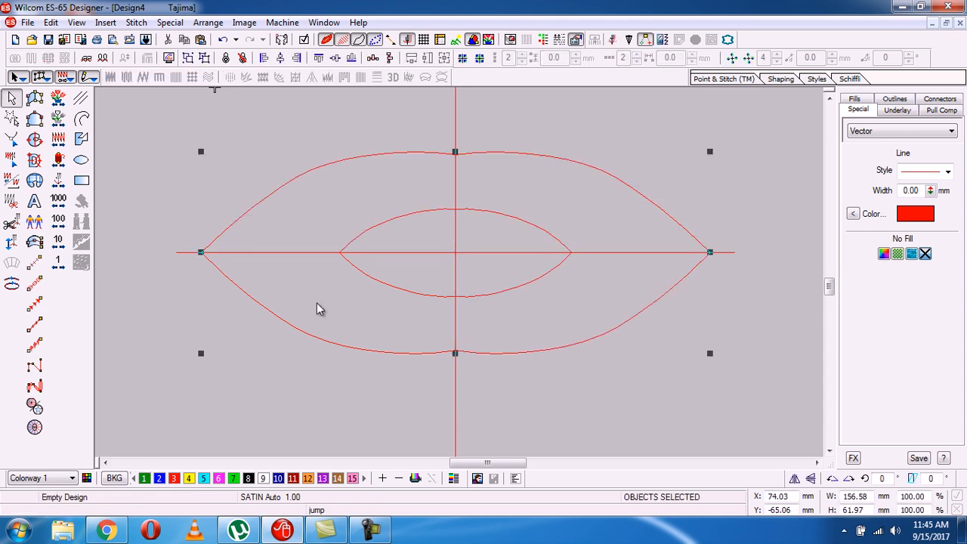
pyautogui.click(241, 400)
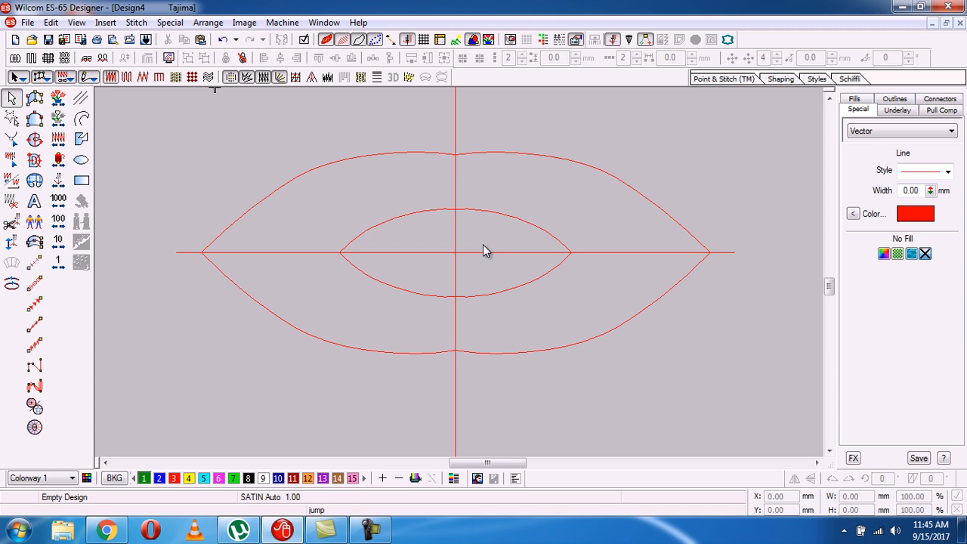
pyautogui.click(408, 153)
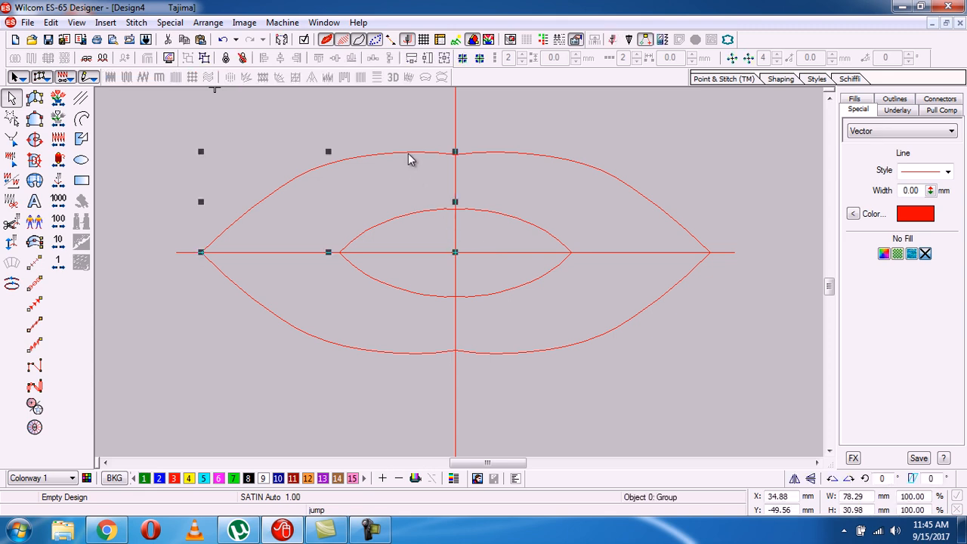
pyautogui.click(557, 162)
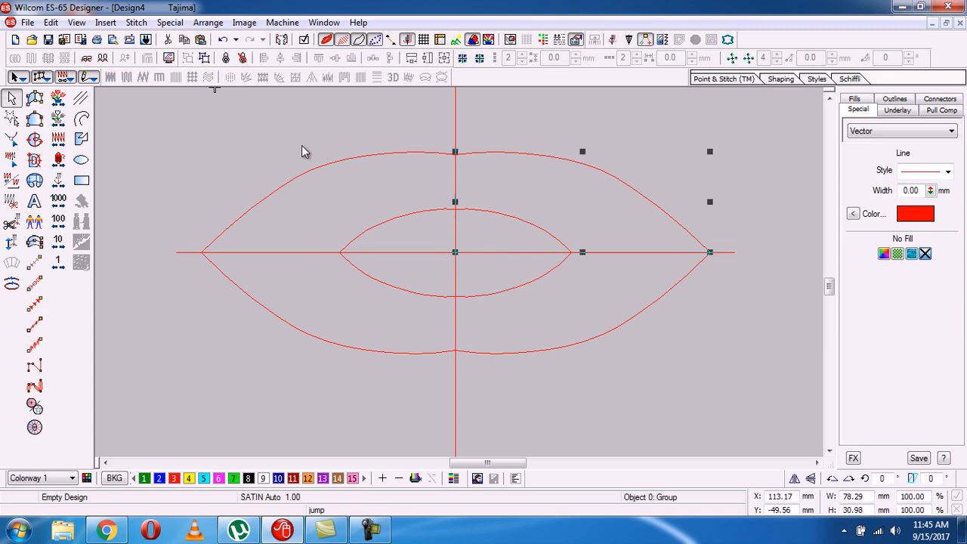
pyautogui.click(229, 144)
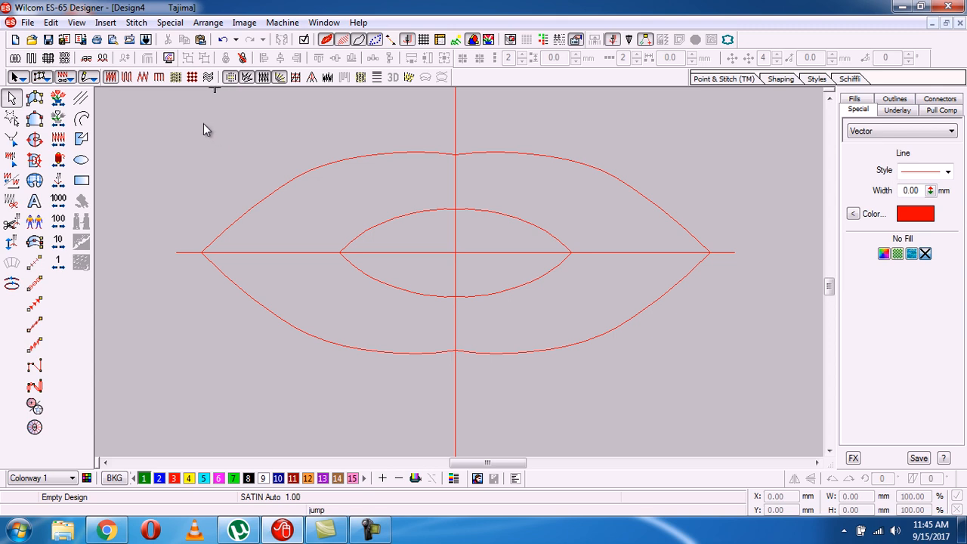
# Weld the mirrored curve groups into closed outer and inner outlines, then check them with a trial move and undo it.
pyautogui.moveTo(203, 123); pyautogui.dragTo(367, 298)
pyautogui.moveTo(267, 225); pyautogui.dragTo(561, 371)
pyautogui.moveTo(713, 387); pyautogui.dragTo(722, 385)
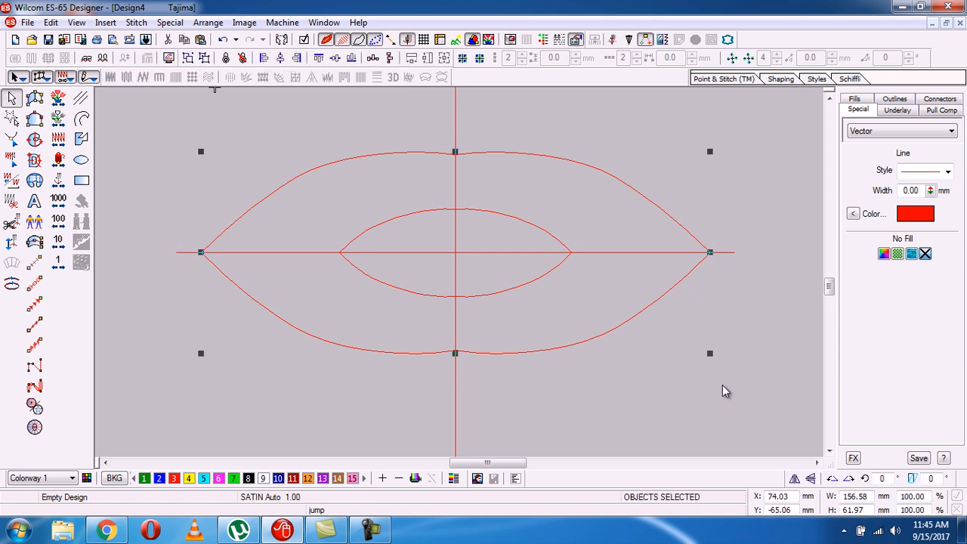
pyautogui.click(216, 22)
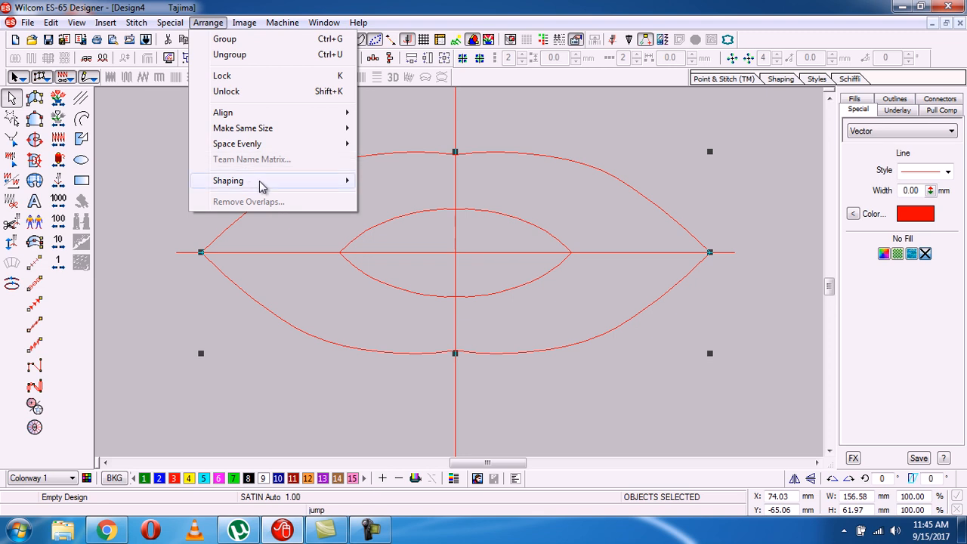
pyautogui.moveTo(259, 182)
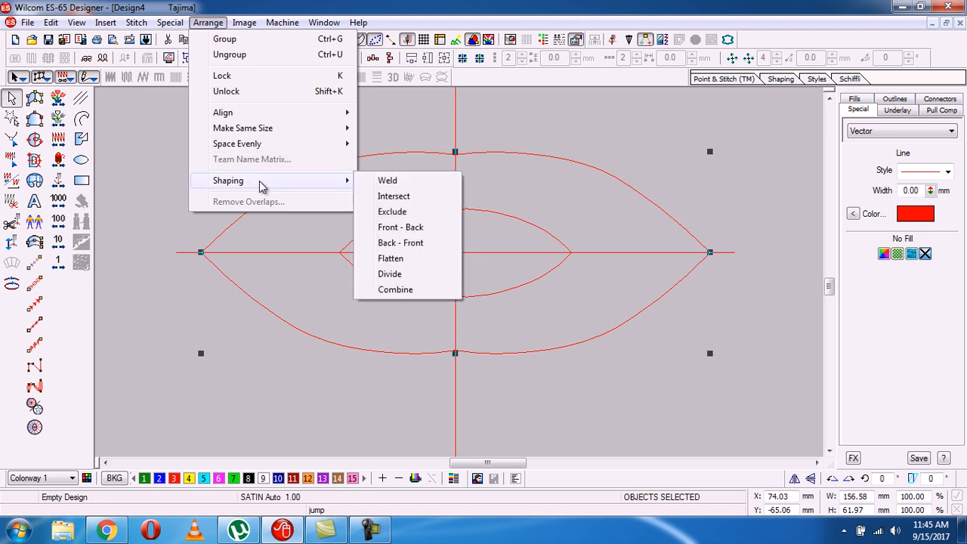
pyautogui.click(414, 185)
pyautogui.click(293, 389)
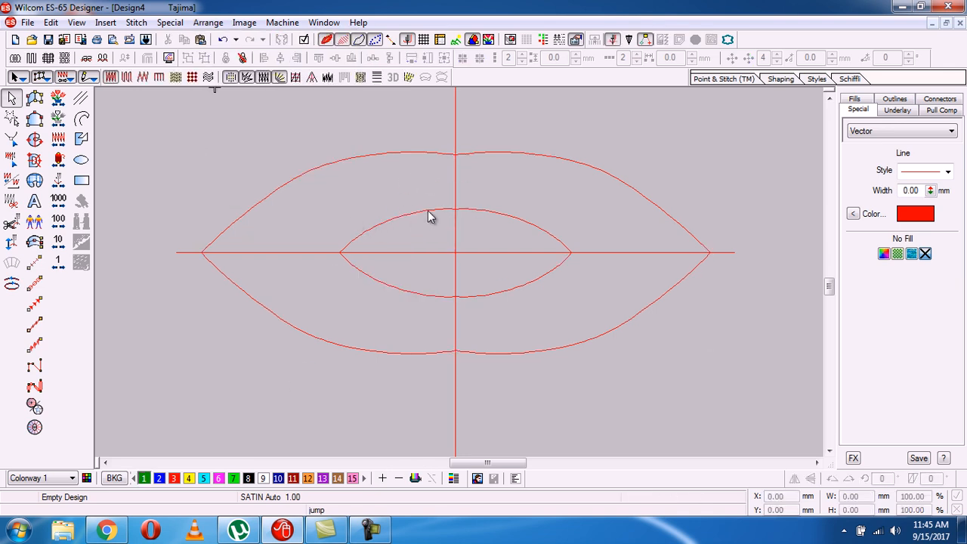
pyautogui.moveTo(427, 210); pyautogui.dragTo(379, 191)
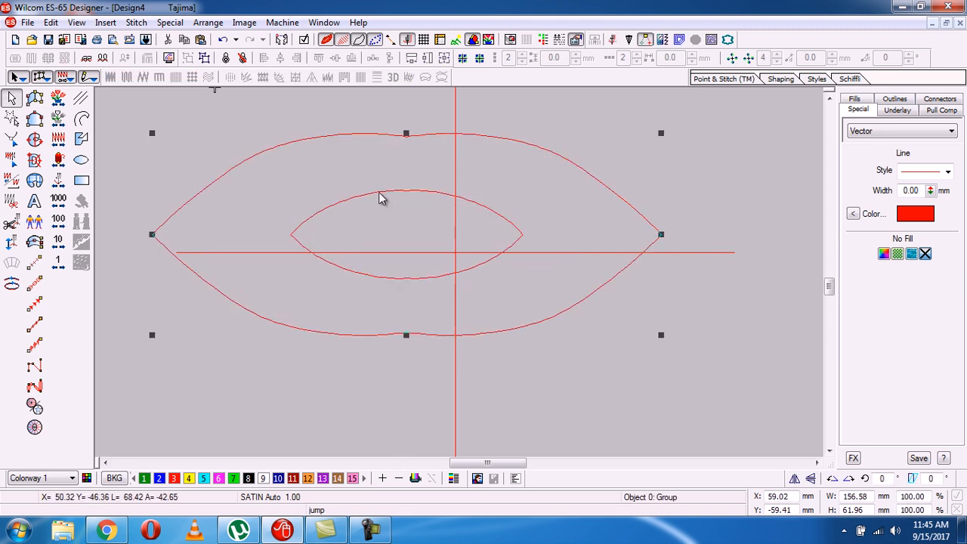
pyautogui.hotkey('ctrl', 'z')
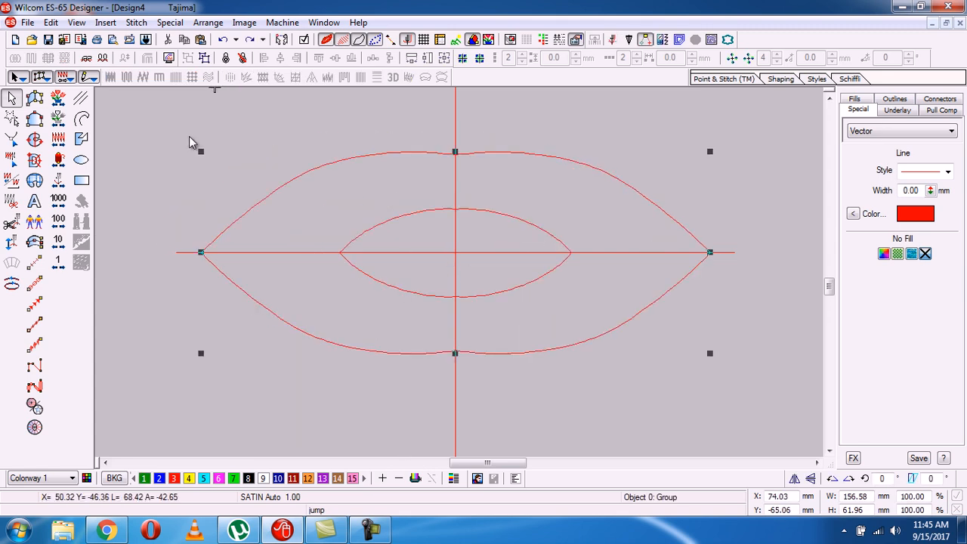
# Create a Satin complex fill between the outer and inner outlines, leaving the central opening empty, and select the filled object.
pyautogui.click(34, 139)
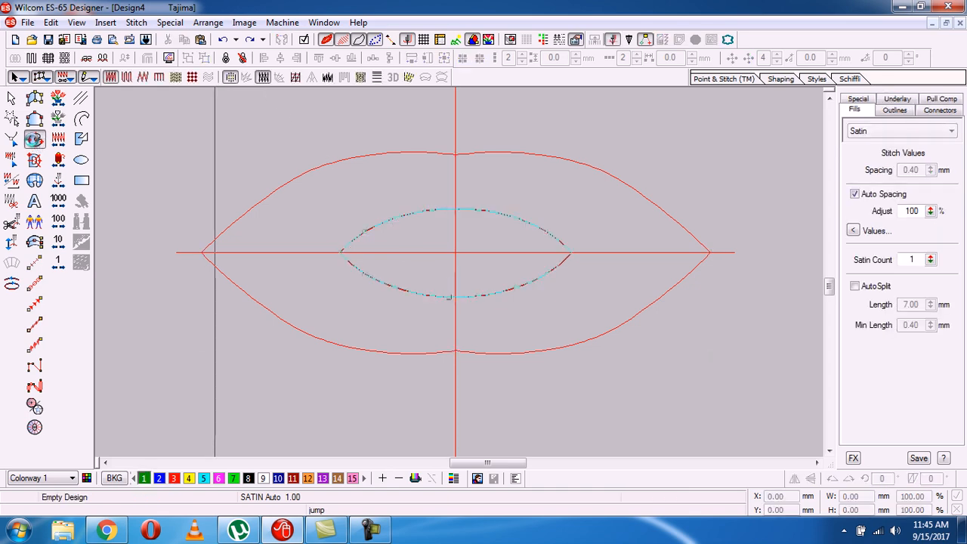
pyautogui.click(352, 234)
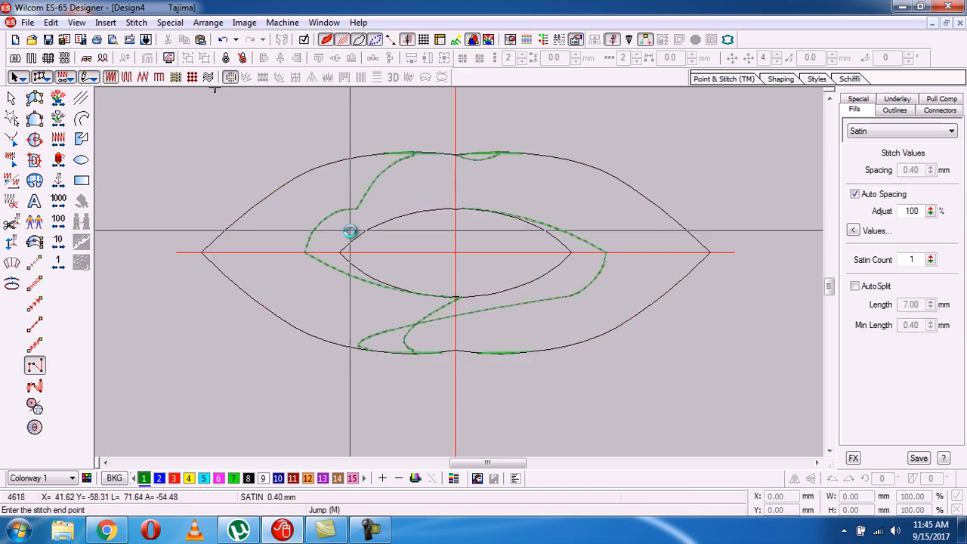
pyautogui.click(351, 232)
pyautogui.click(12, 98)
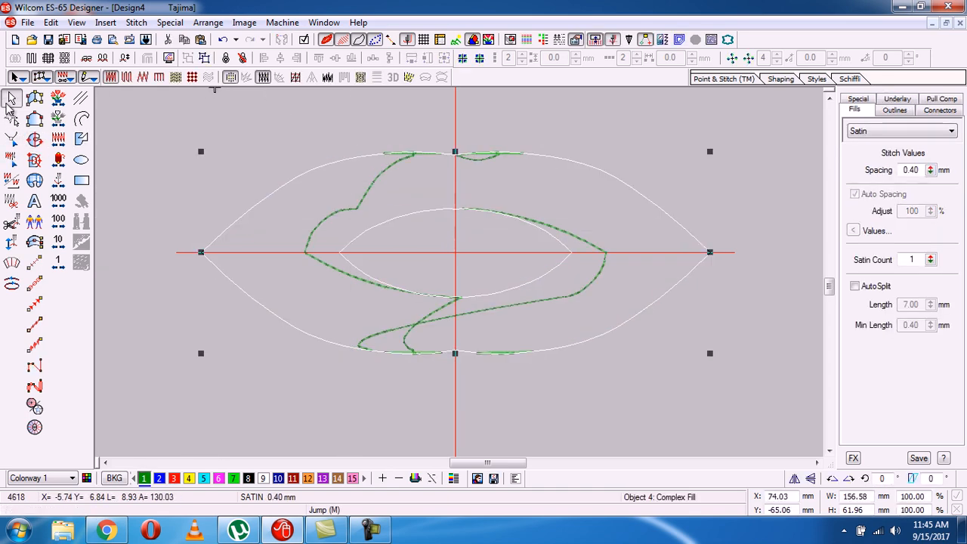
# Try Tatami on the filled ring, return it to Satin with AutoSplit enabled at a length of 6 mm, and deselect it.
pyautogui.click(126, 77)
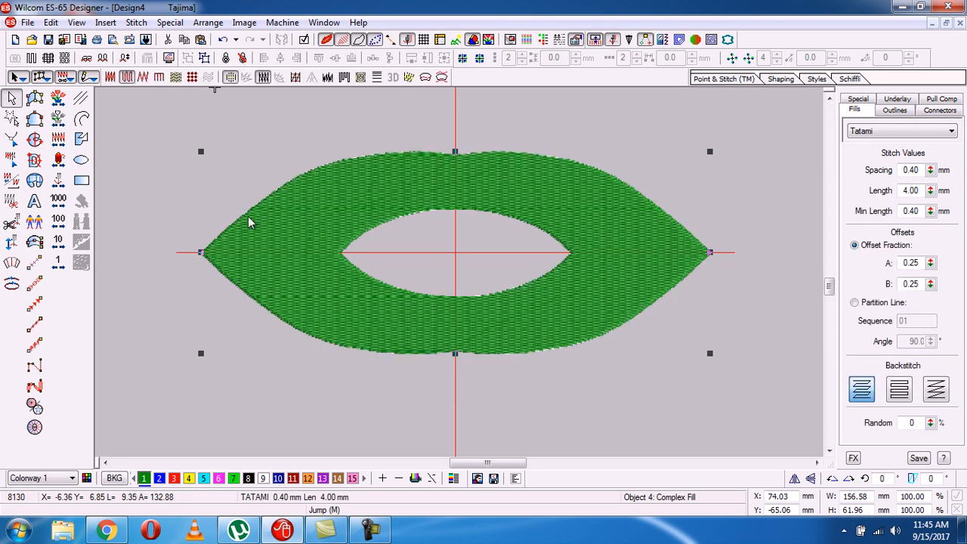
pyautogui.click(110, 78)
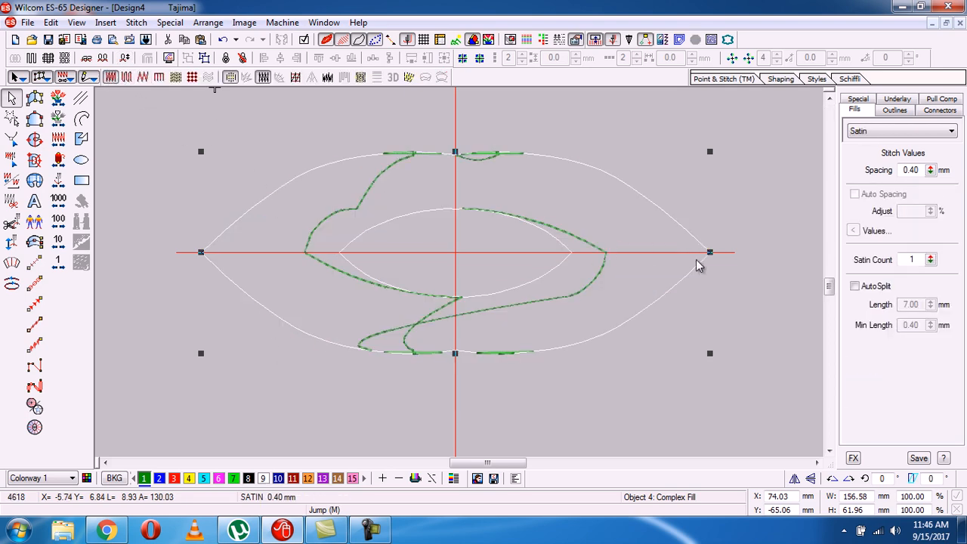
pyautogui.click(854, 287)
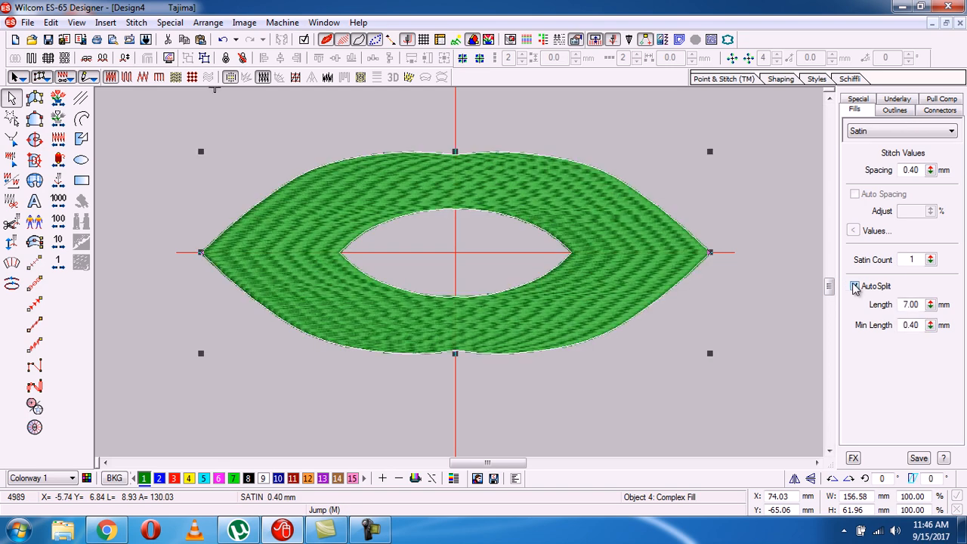
pyautogui.doubleClick(910, 305)
pyautogui.write('6')
pyautogui.press('Return')
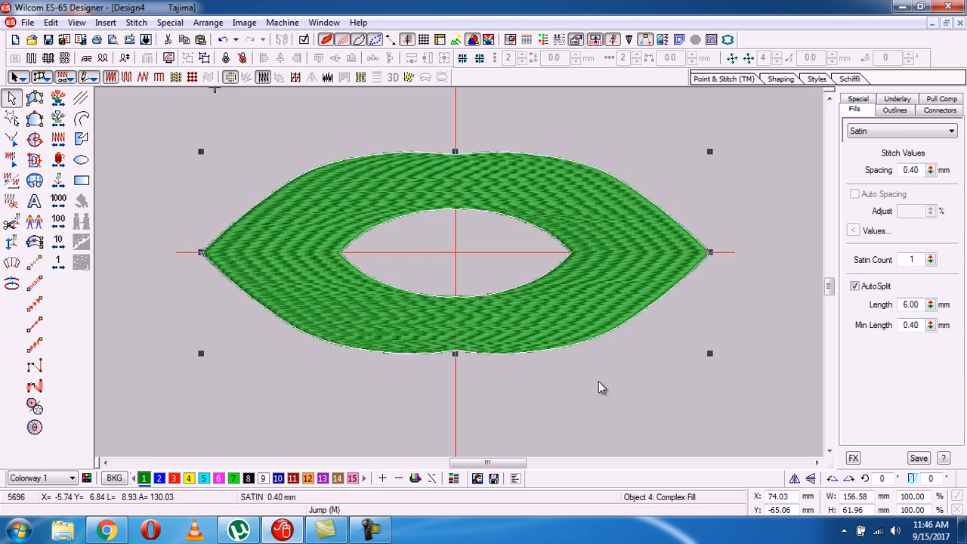
pyautogui.click(598, 381)
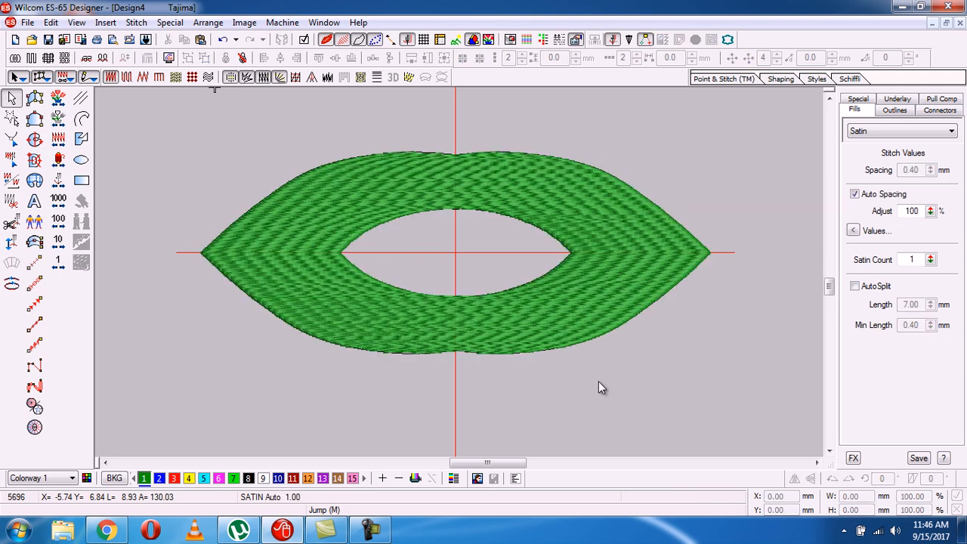